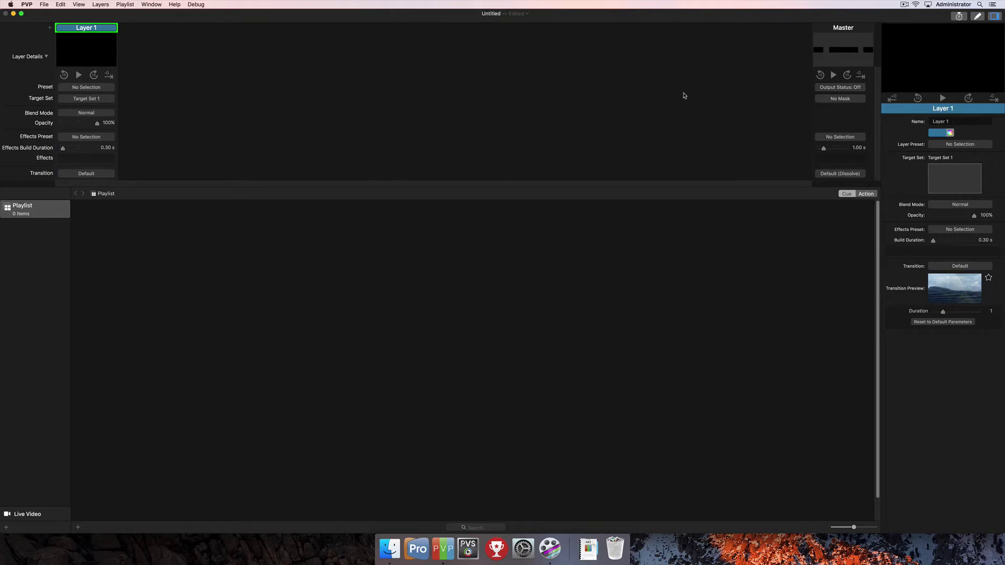
- Switch to the editor that shows the screen layout and target sets
click(978, 17)
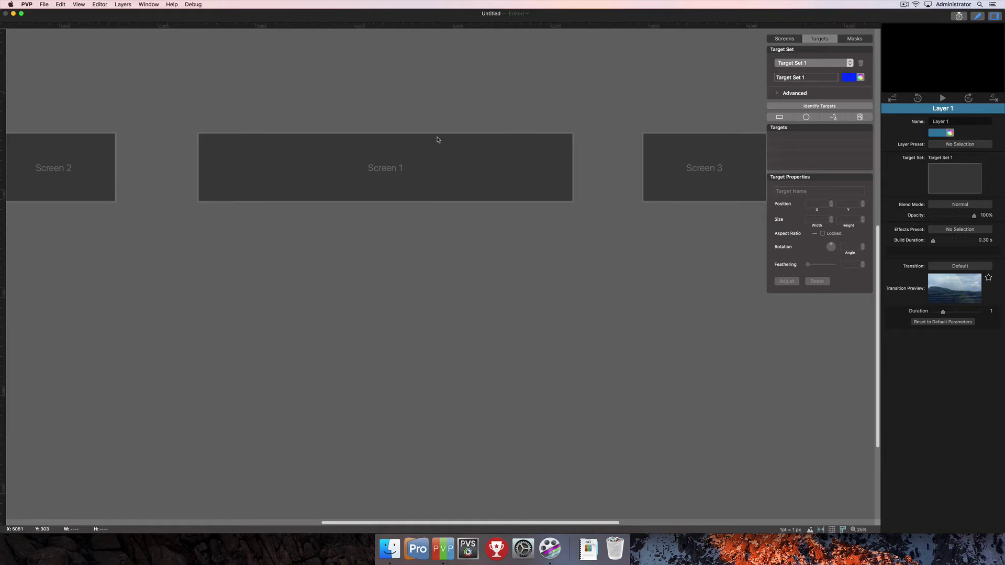
scroll(398, 317, up, 1)
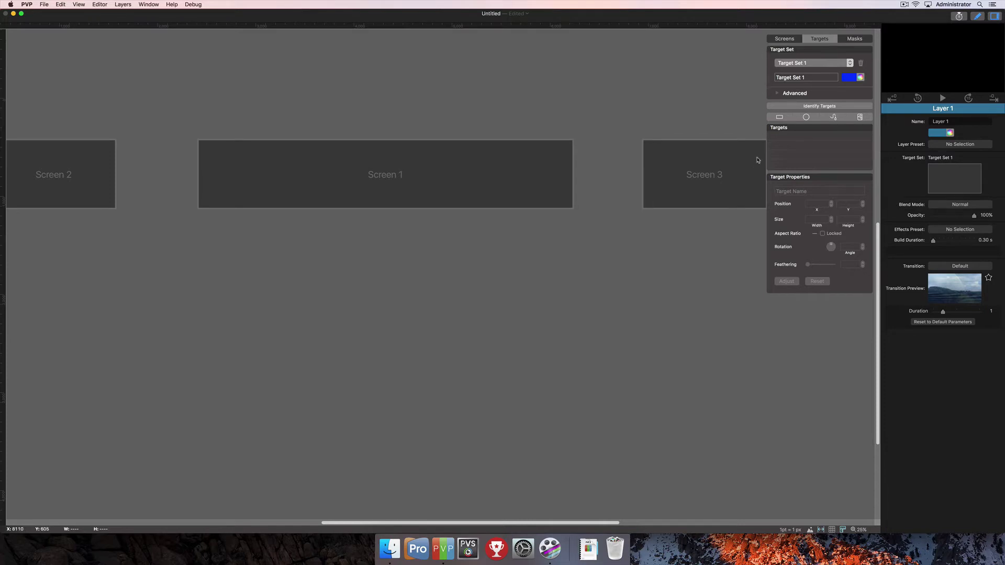
- Create an additional target set and delete it again, returning to Target Set 1
click(812, 63)
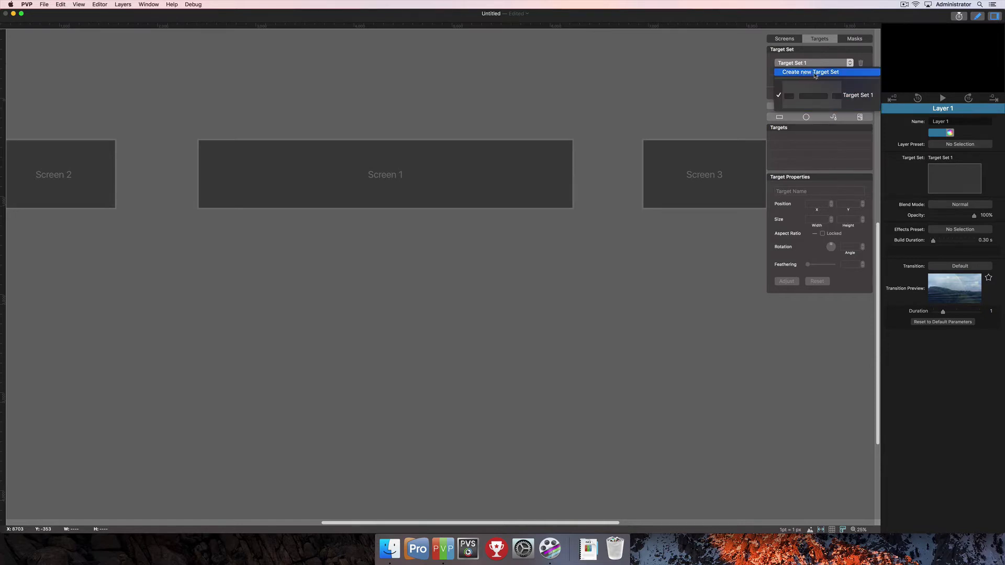
click(793, 72)
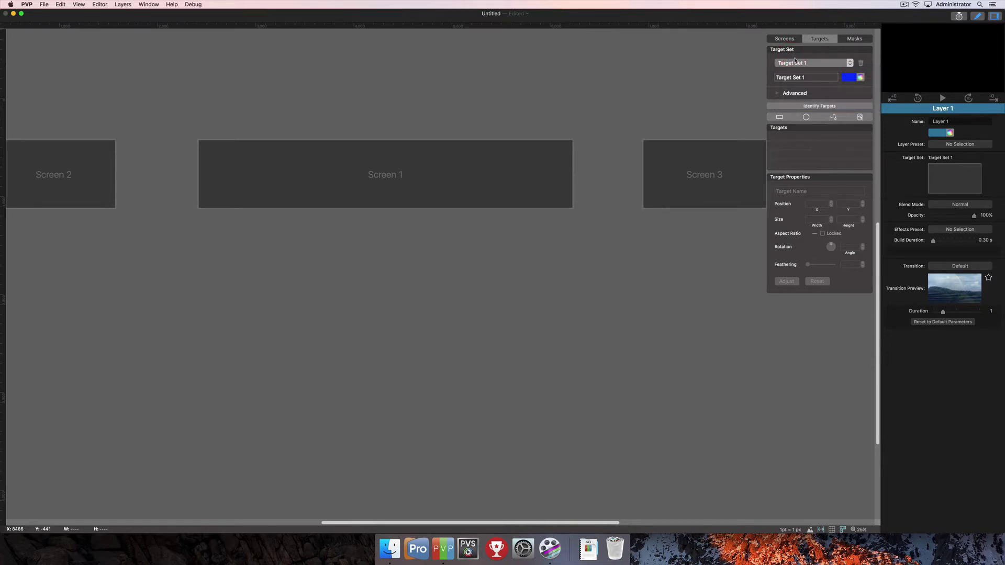
click(799, 63)
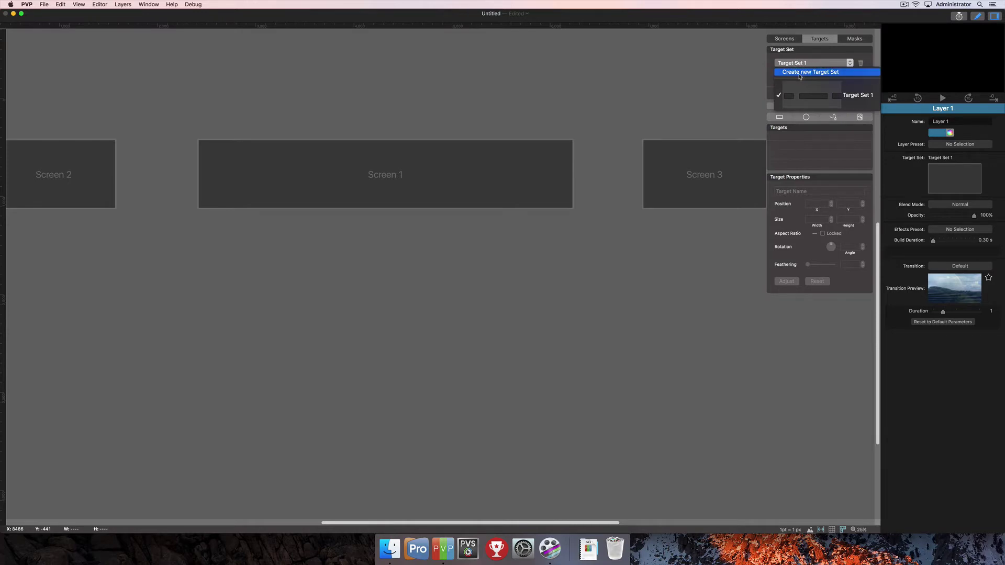
click(809, 74)
click(816, 63)
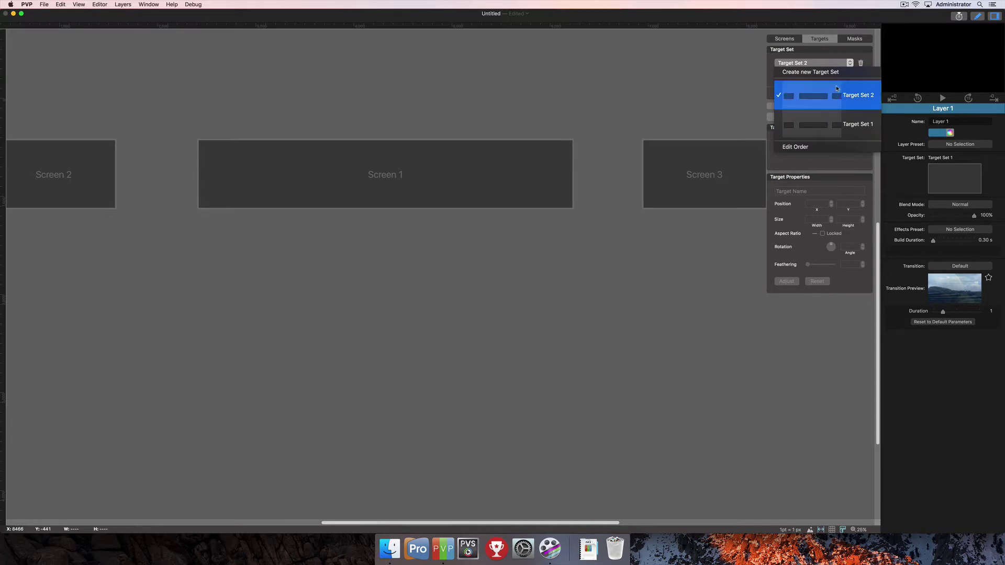
click(855, 62)
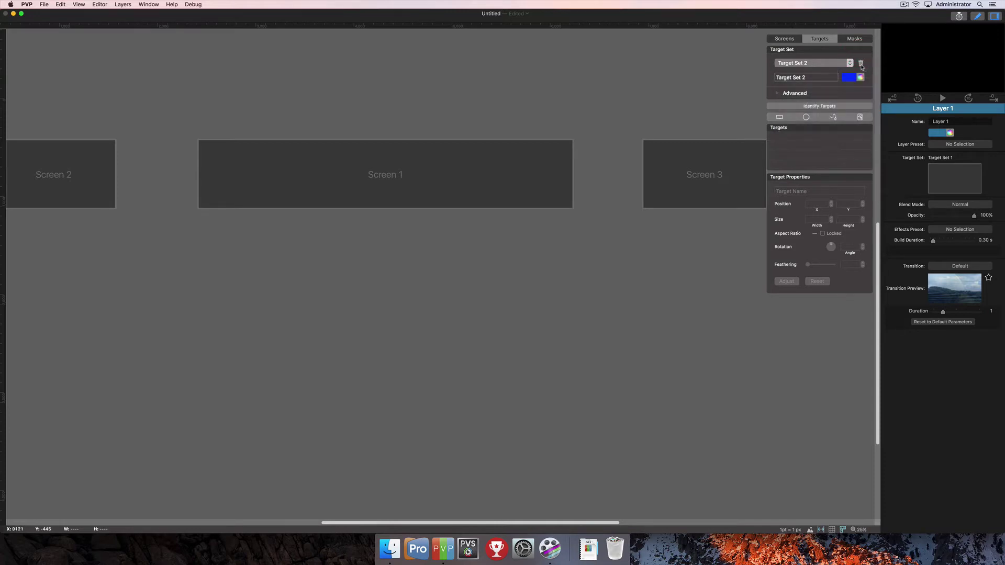
click(806, 63)
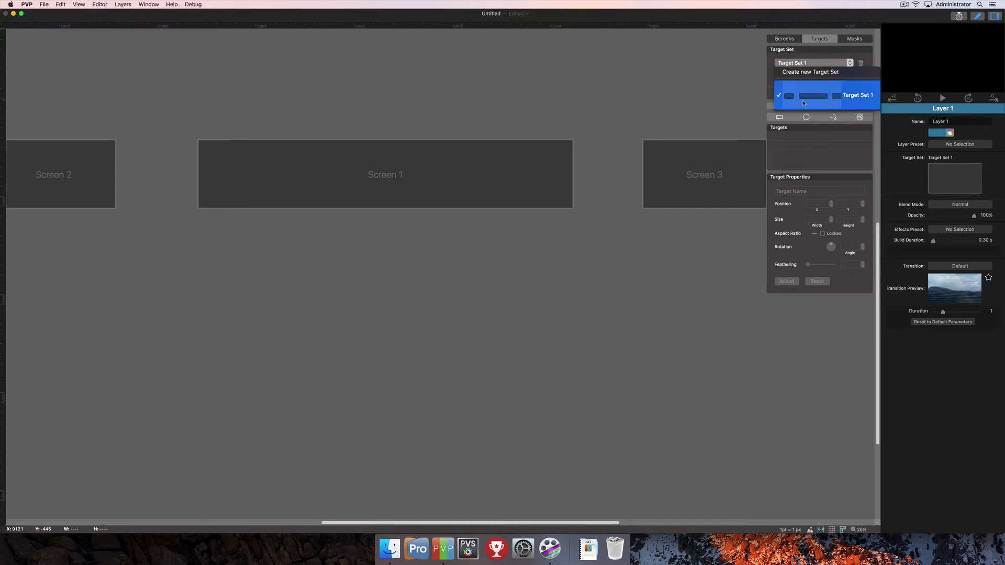
click(799, 100)
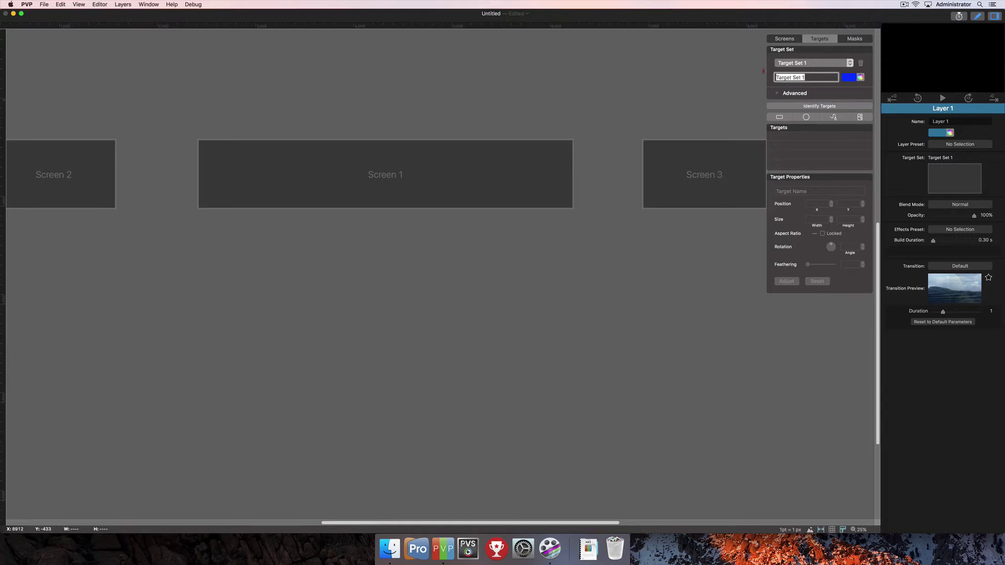
- Rename Target Set 1 as Center
click(761, 71)
text(Center)
key(Return)
- Review the Center set's advanced settings and add a target for Screen 1
click(778, 94)
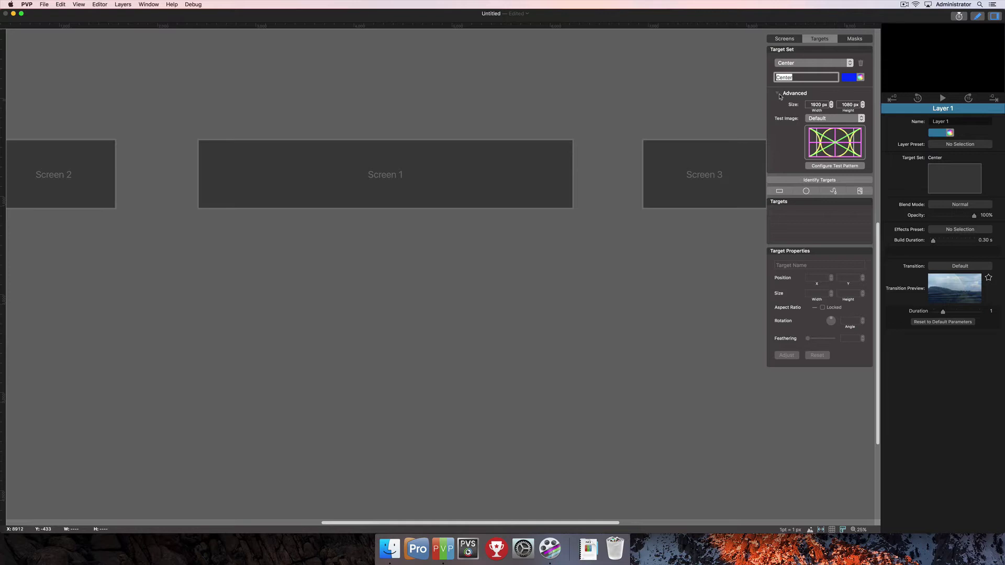
click(778, 94)
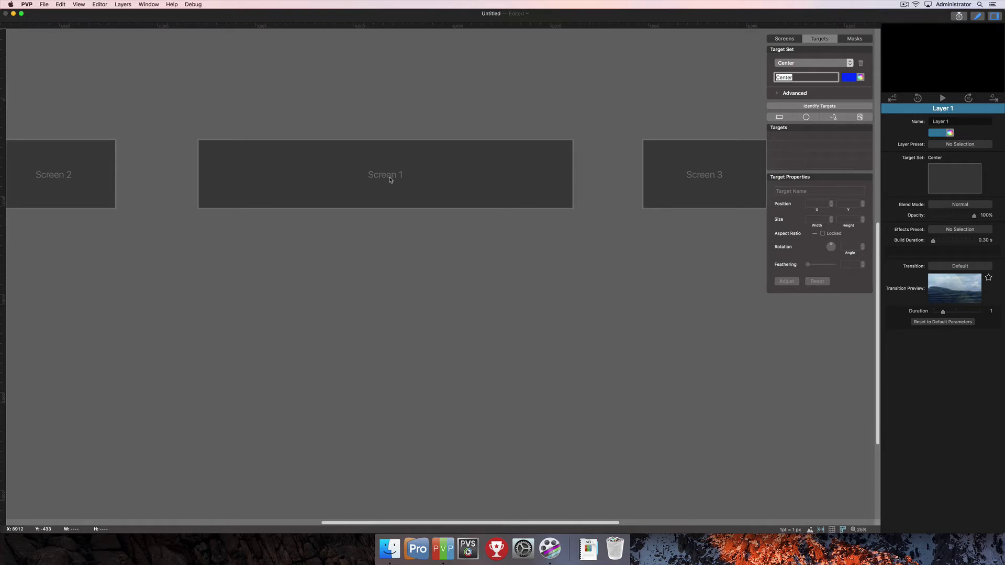
right_click(360, 174)
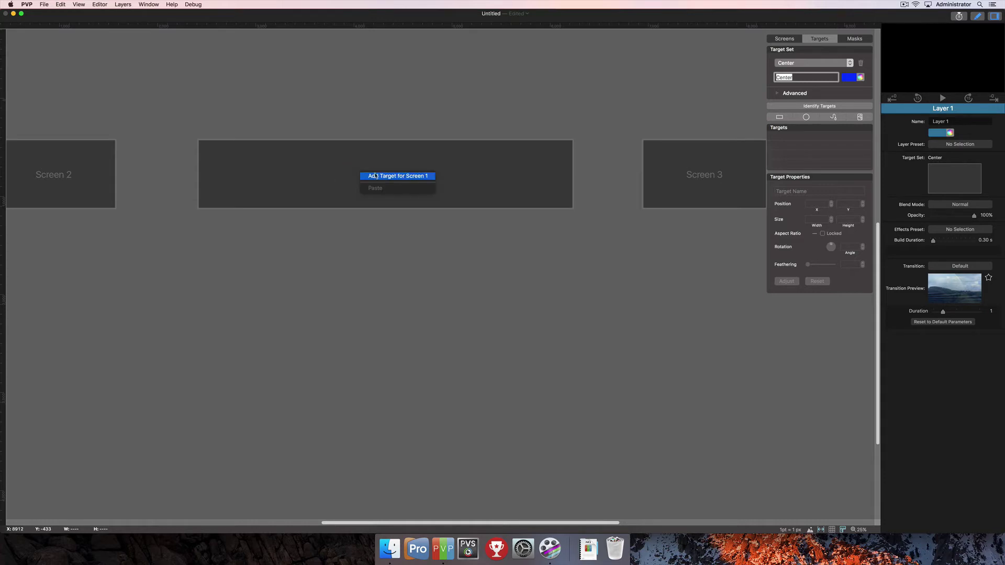
click(426, 178)
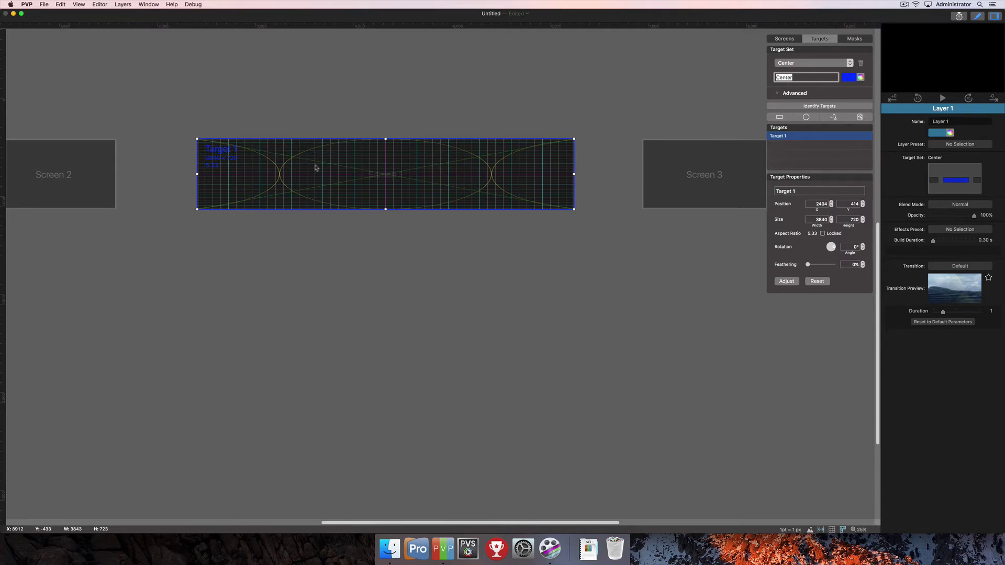
- Create a new target set containing one target for Screen 2 and one for Screen 3
click(782, 64)
click(791, 73)
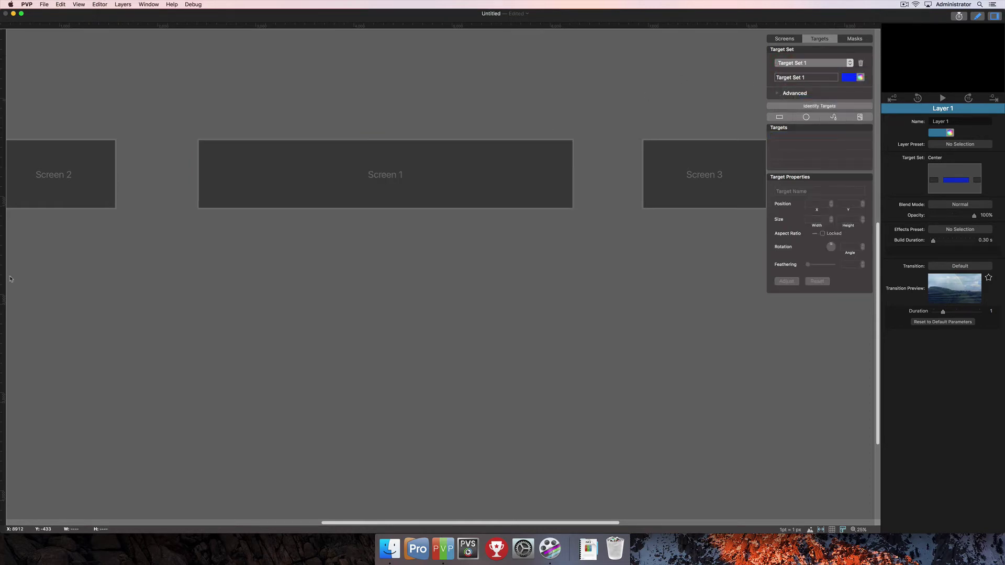
right_click(96, 187)
click(107, 187)
right_click(669, 170)
click(685, 172)
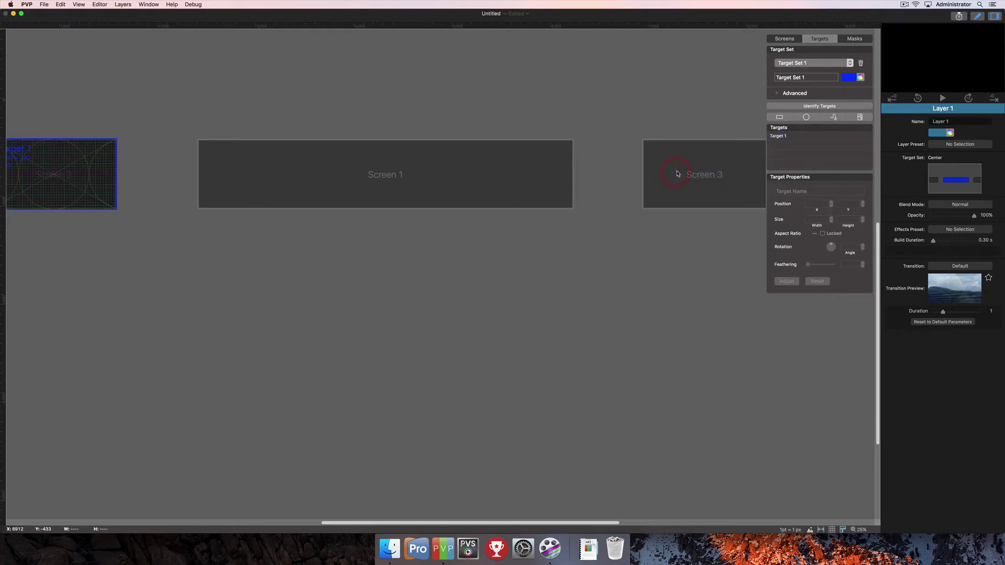
click(808, 156)
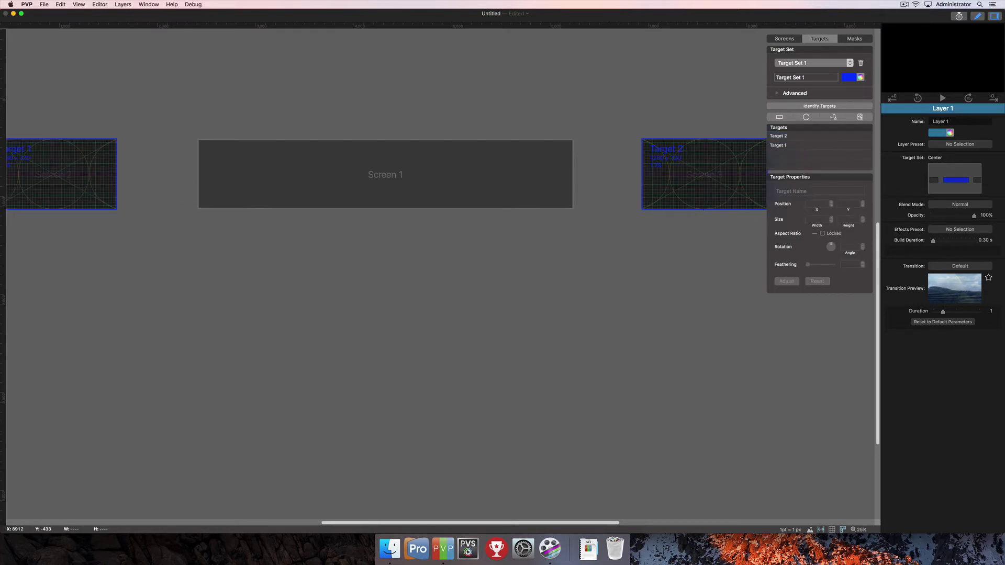
- Rename the target set holding the two side-screen targets as Sides
click(806, 78)
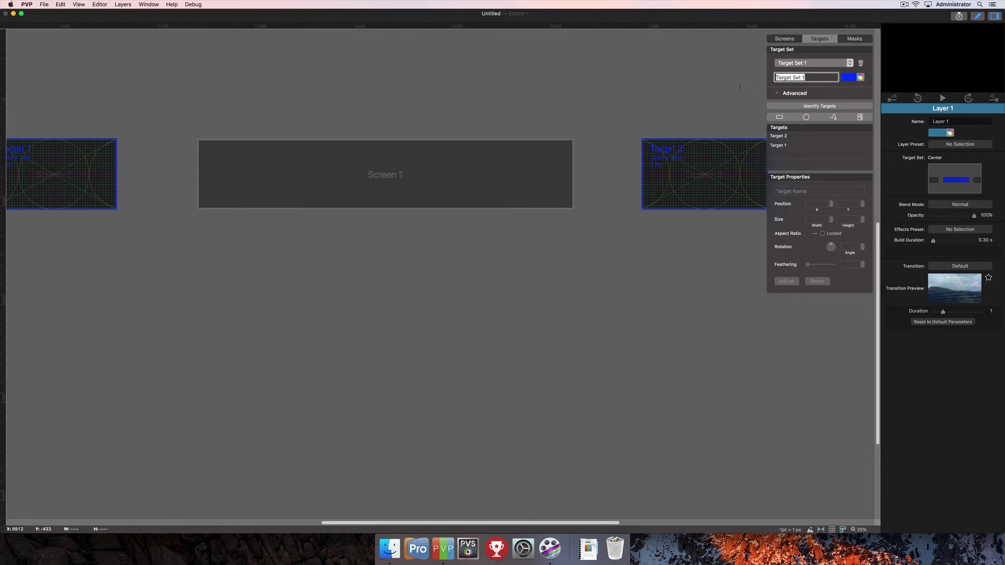
text(Sides)
key(Return)
- Create another target set and add a target for Screen 1 to it
click(800, 63)
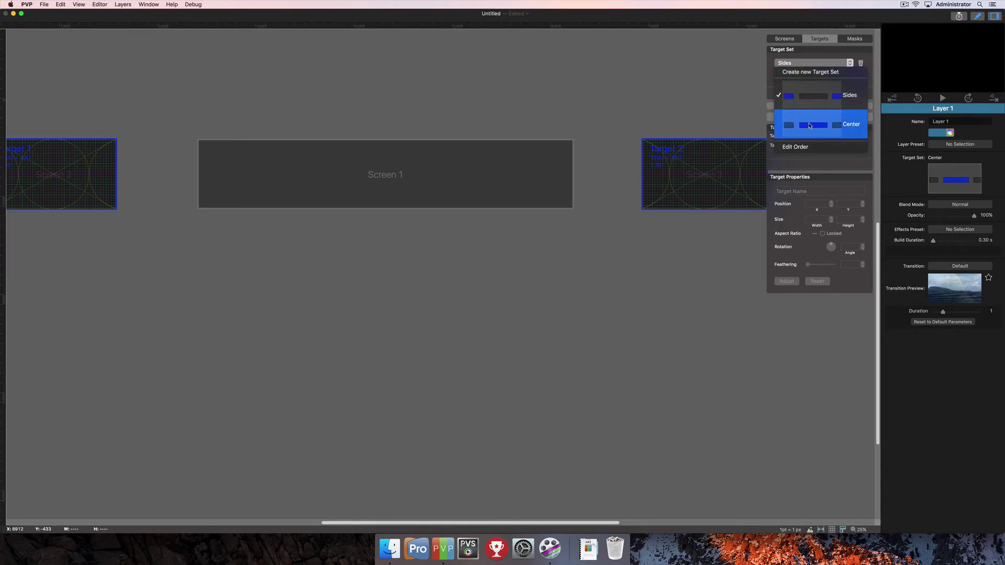
click(797, 72)
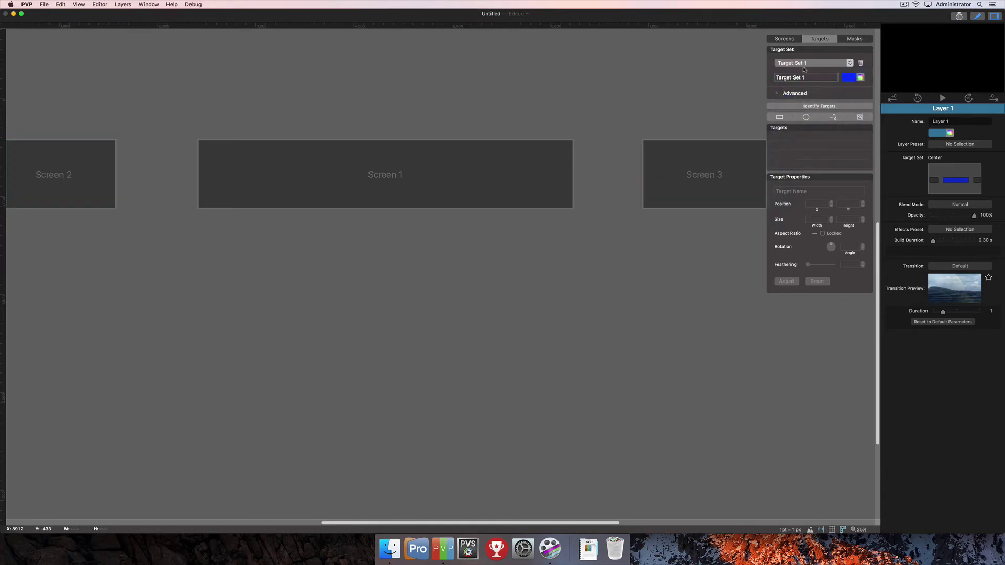
right_click(291, 177)
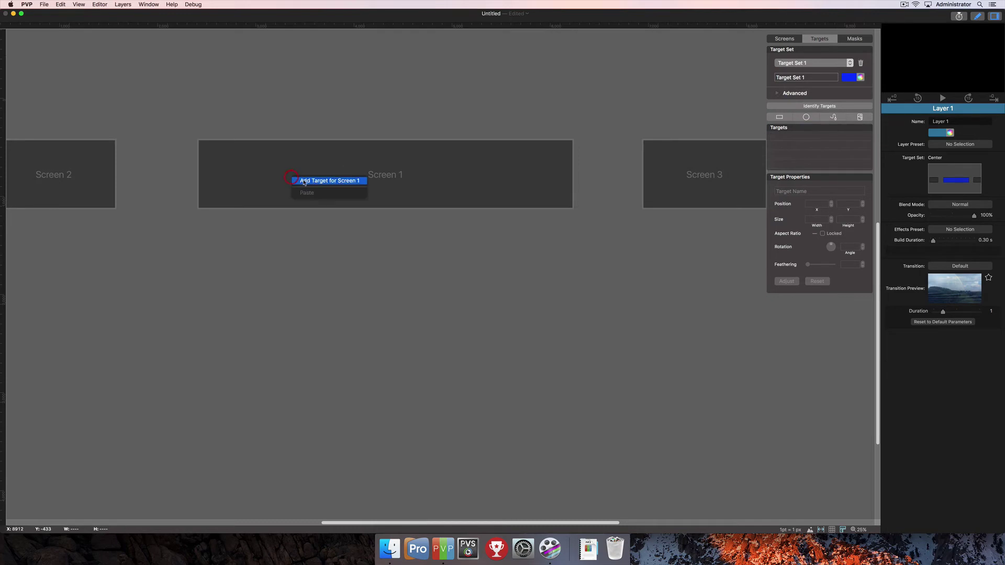
click(304, 181)
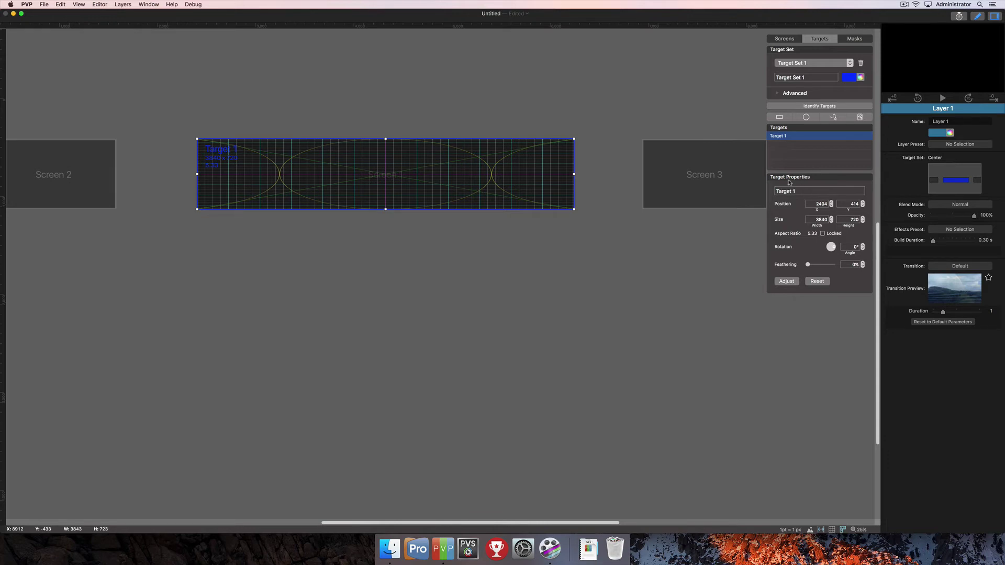
- Rename the target on Screen 1 as 16x9
click(800, 192)
text(16x9)
key(Return)
- Narrow the 16x9 target to about 2222 px wide and move it along Screen 1 to an X position of about 2989
mouse_move(385, 174)
mouse_down()
mouse_move(402, 178)
mouse_move(387, 160)
mouse_move(385, 174)
mouse_up()
drag(815, 222, 826, 221)
click(575, 175)
drag(574, 174, 399, 183)
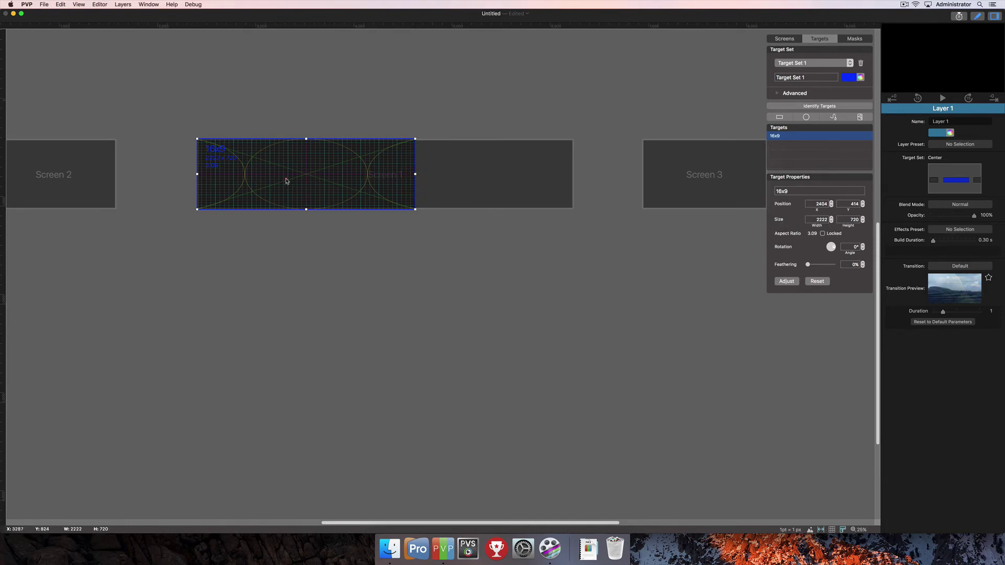
drag(287, 181, 340, 181)
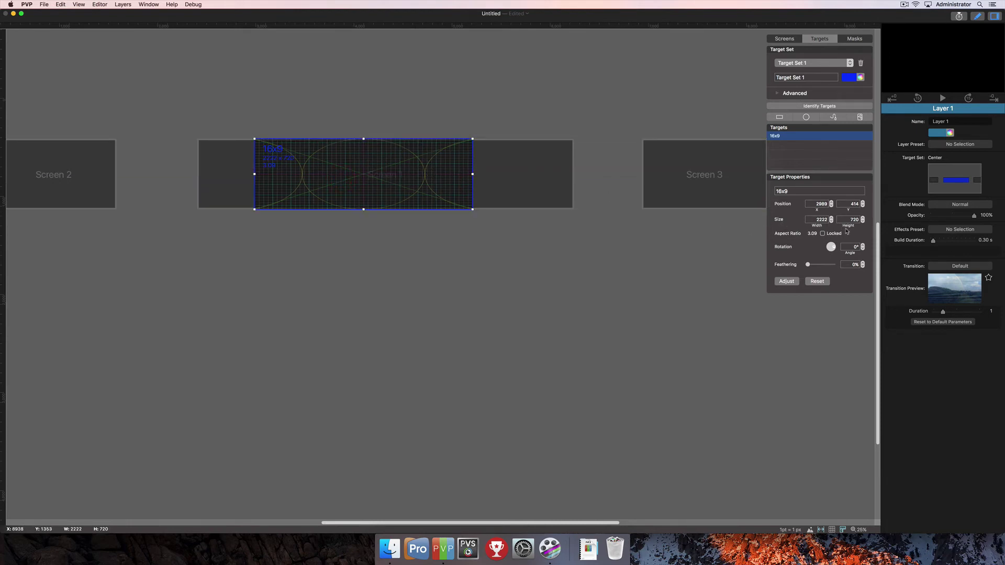
- Set the 16x9 target's width to 1280 and center it on Screen 1 at X 3684
click(815, 220)
text(1280)
key(Return)
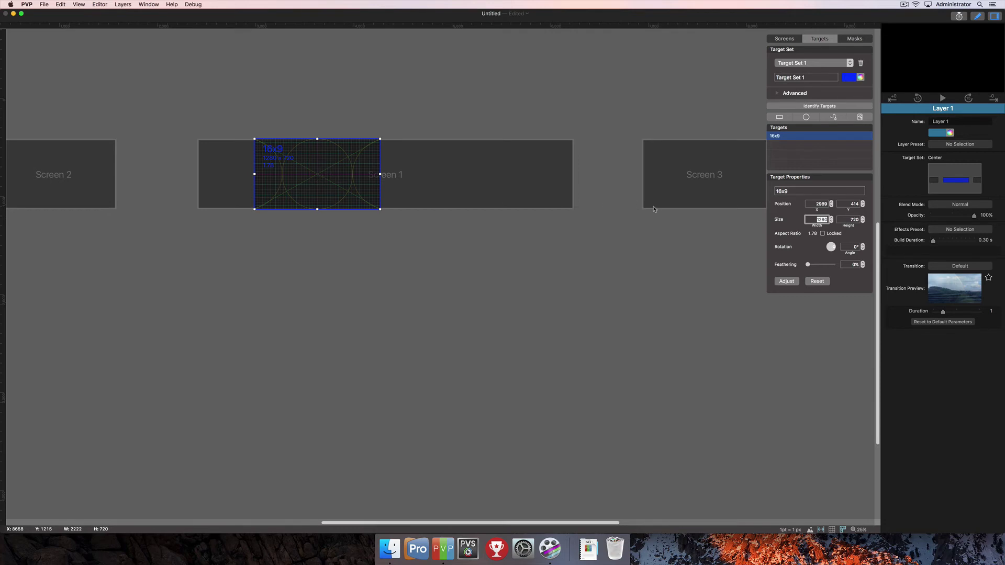
drag(312, 176, 382, 177)
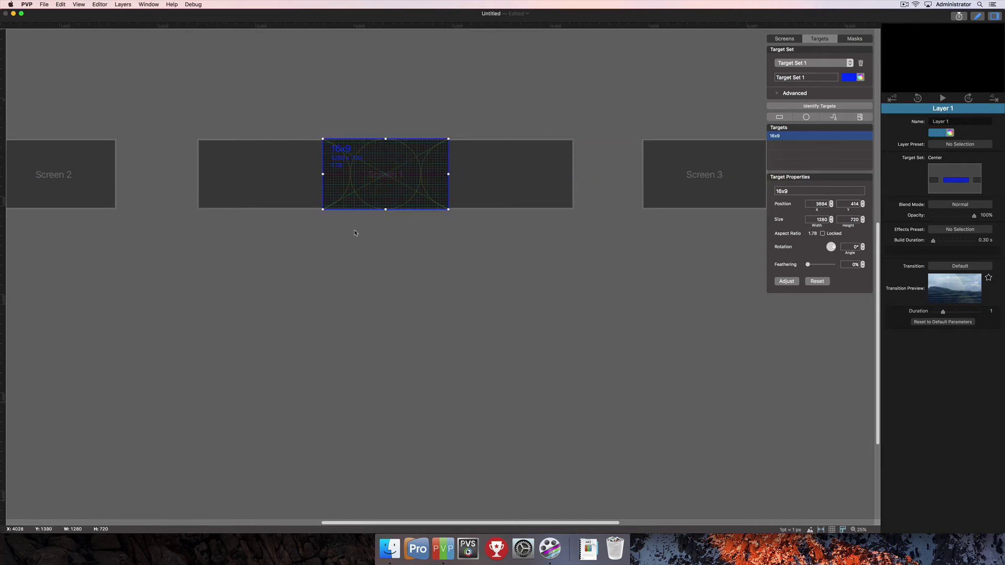
click(430, 230)
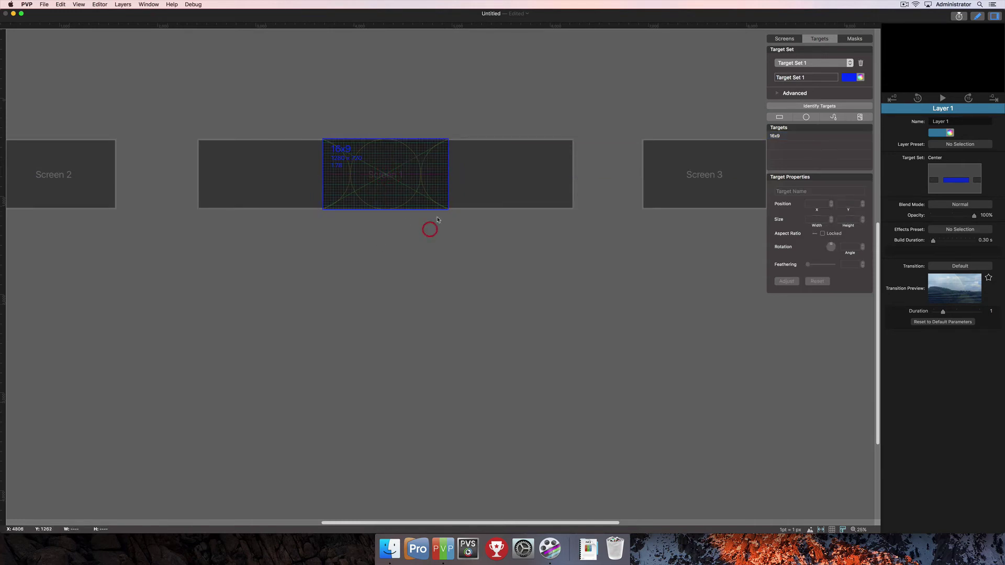
click(440, 190)
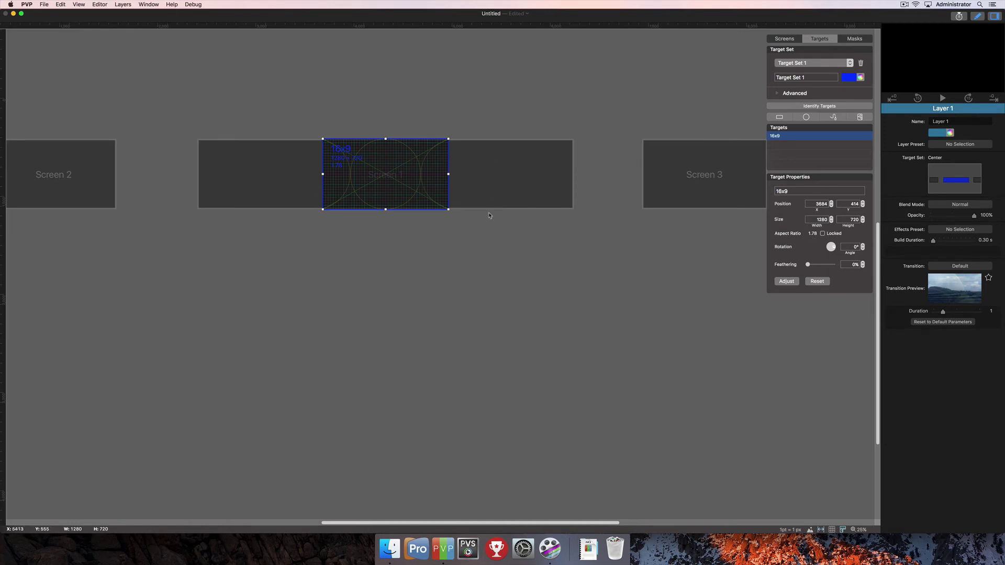
- Lock the 16x9 target's aspect ratio and try feathering of about 75%, returning it to 0%
click(823, 234)
drag(810, 268, 829, 268)
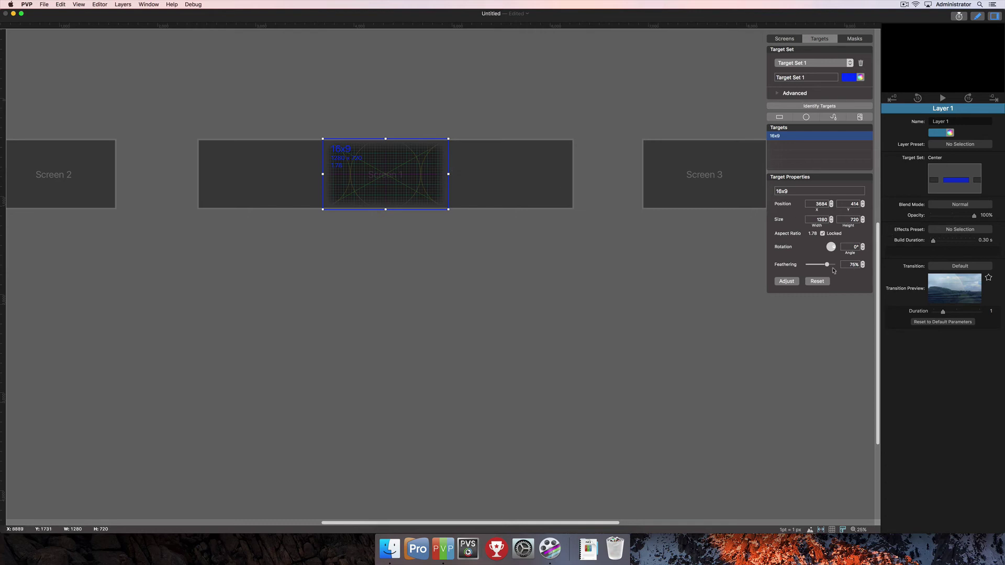
drag(831, 267, 788, 269)
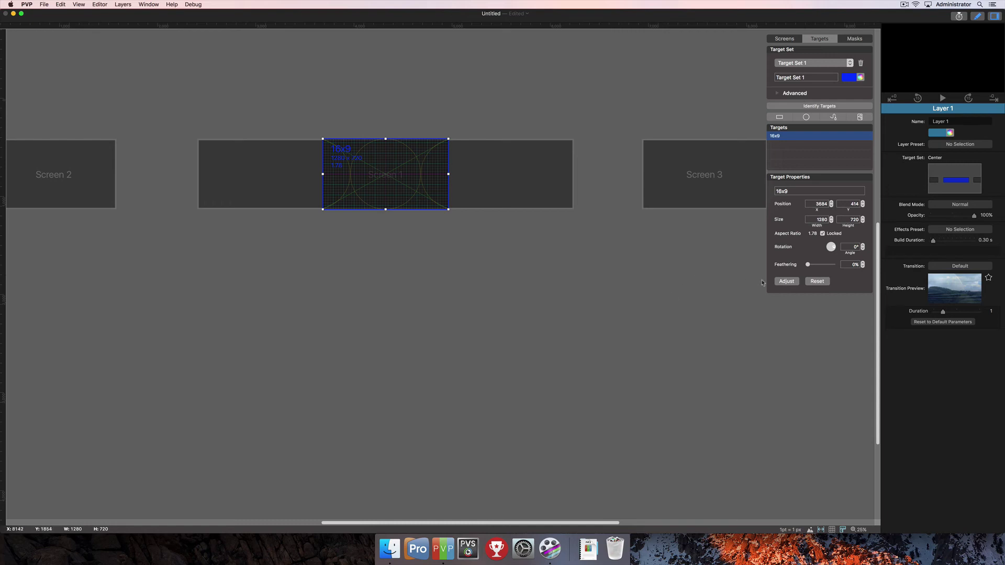
- Try adjusting the custom scale of the 16x9 target from its lower-right corner
click(788, 284)
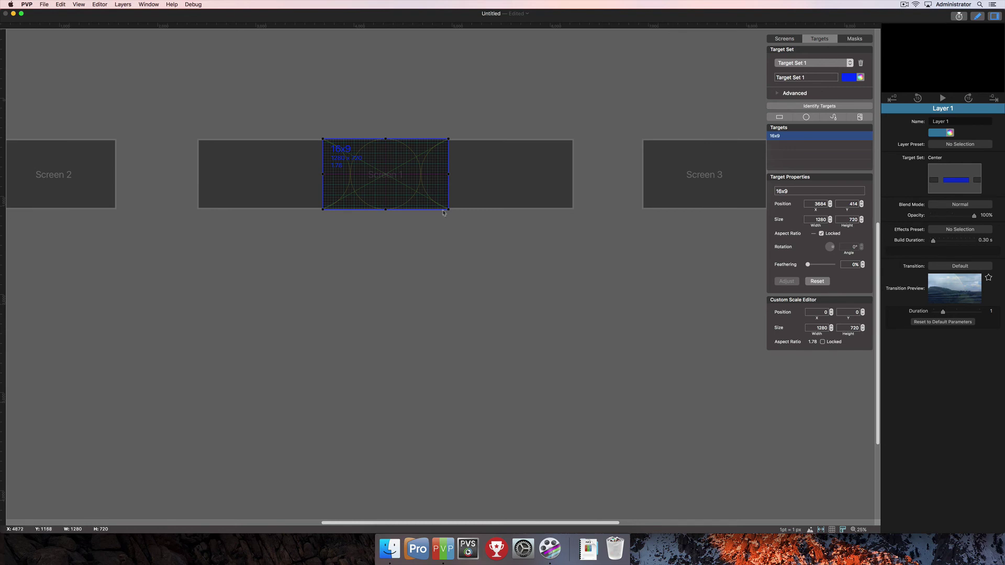
mouse_move(447, 210)
mouse_down()
mouse_move(506, 244)
mouse_move(504, 259)
mouse_move(525, 269)
mouse_move(437, 221)
mouse_move(436, 207)
mouse_up()
drag(503, 212, 503, 211)
click(681, 293)
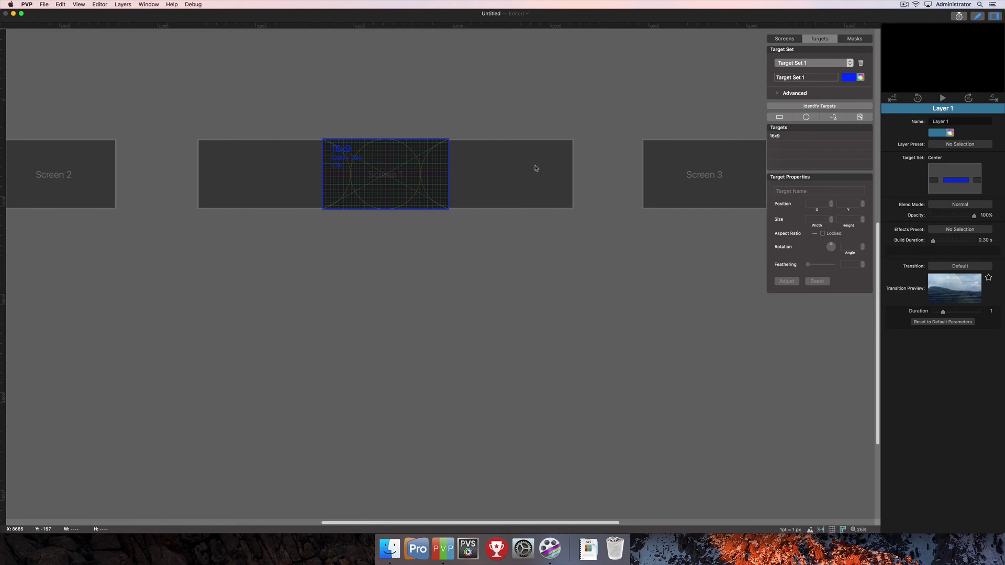
- Create a new target set with a target covering only the left end of Screen 1
click(814, 66)
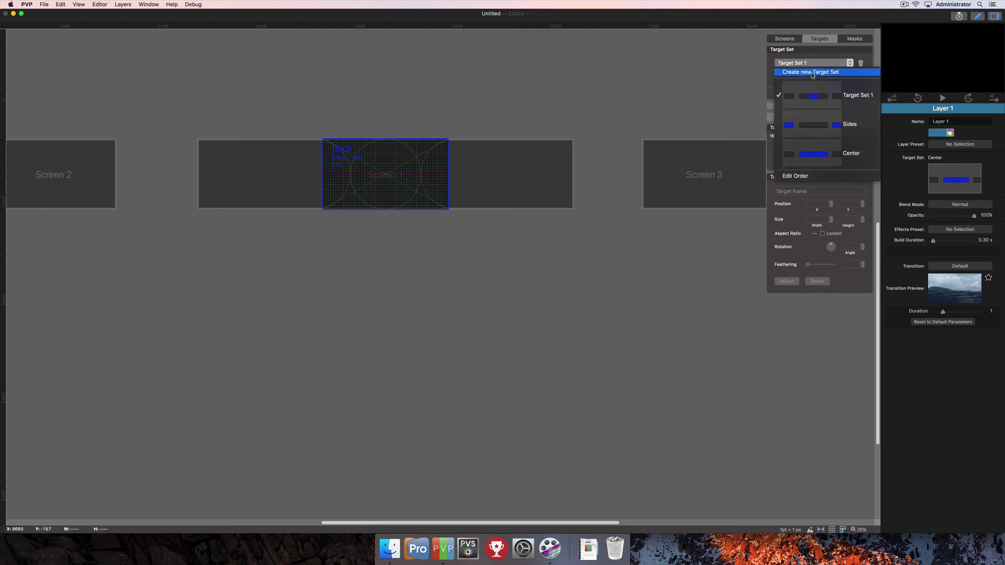
click(813, 73)
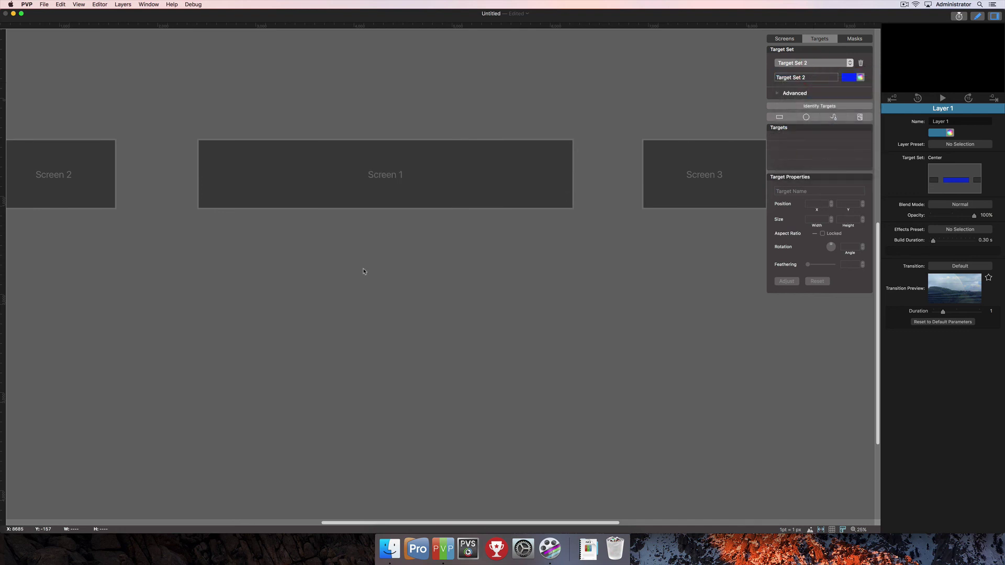
right_click(355, 188)
click(377, 205)
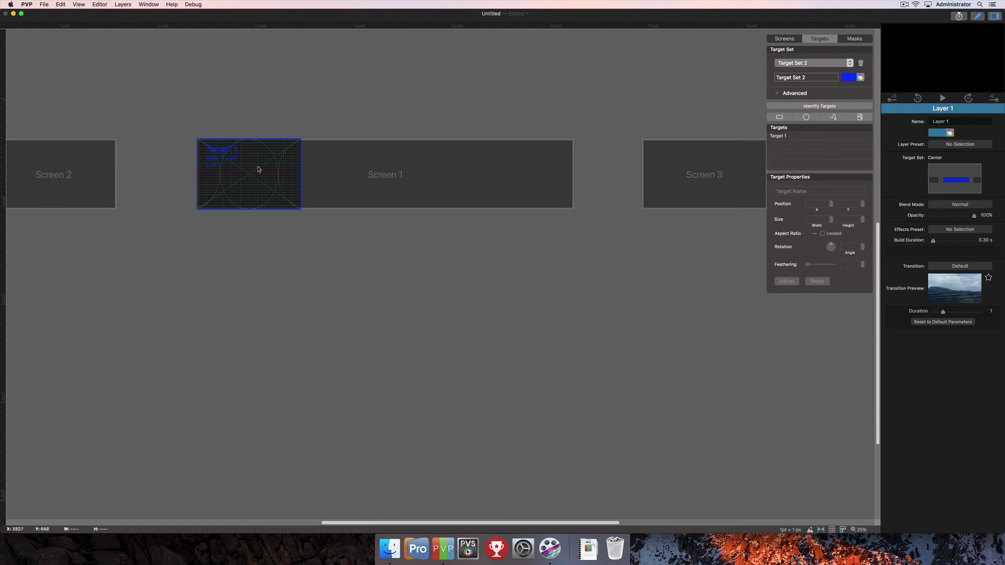
- Add a second target for Screen 1 and narrow it to about 1001 px wide at the screen's right end
right_click(466, 177)
click(477, 182)
drag(197, 174, 476, 186)
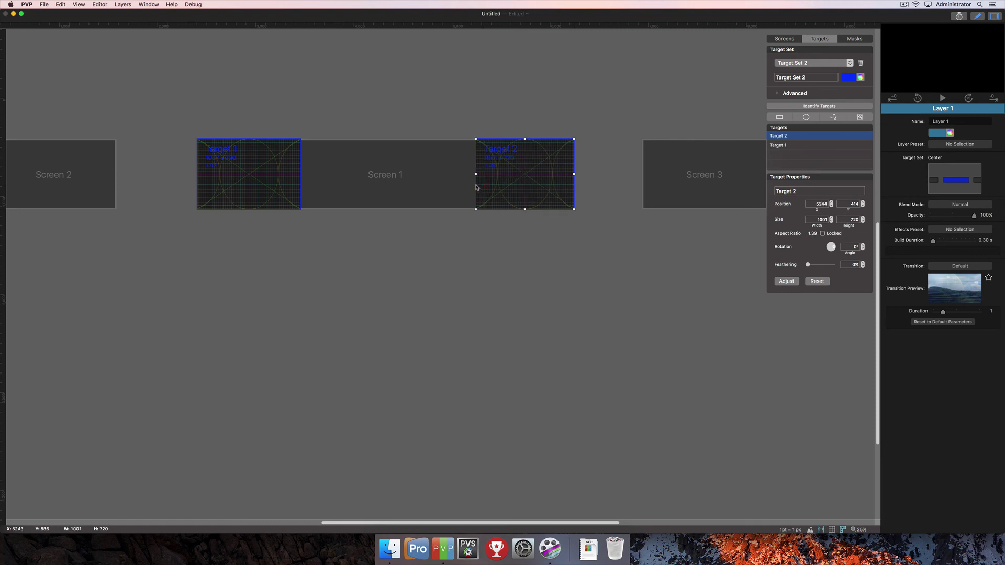
- Deselect the target, leave the target editor and add two more layers beside Layer 1
click(449, 269)
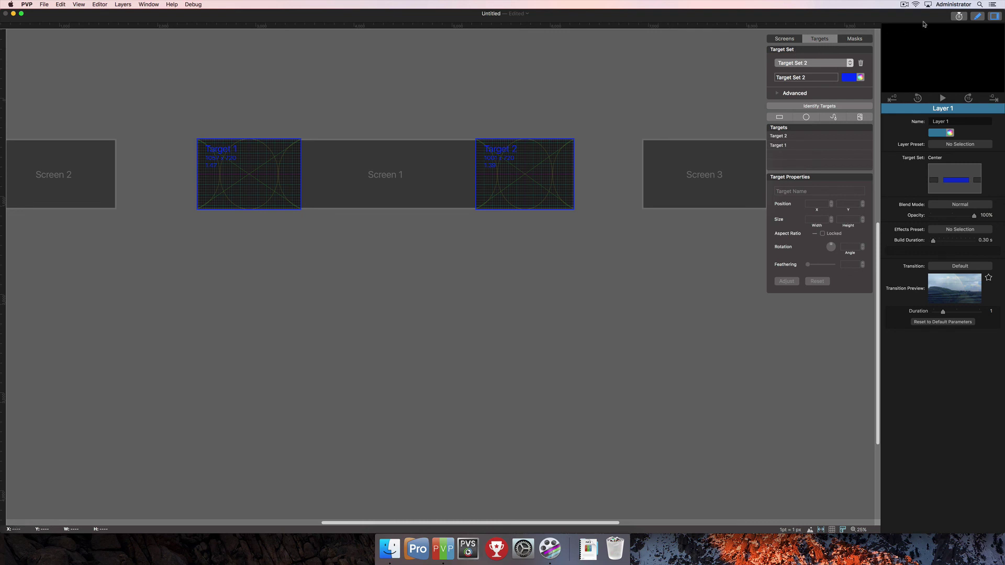
click(981, 19)
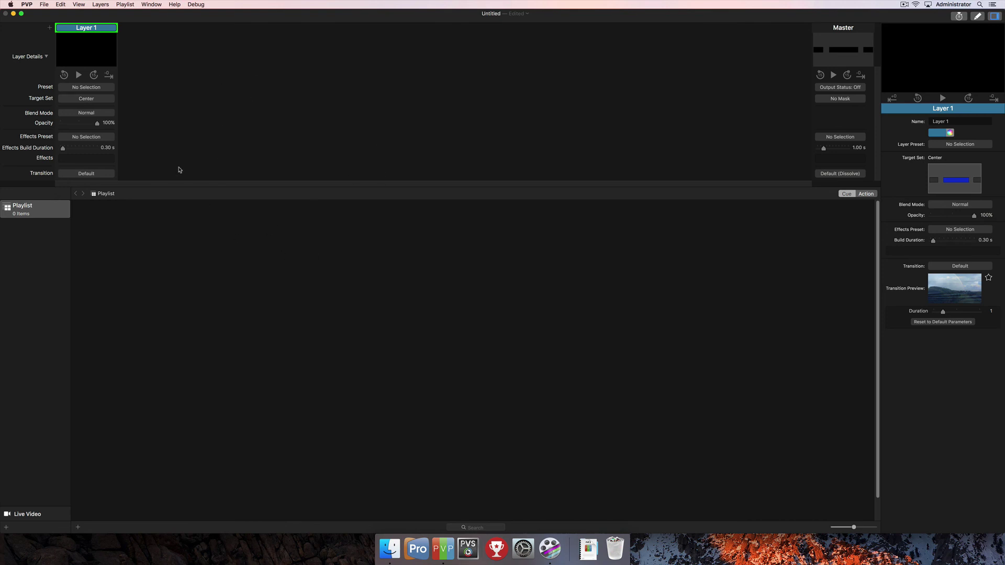
click(51, 29)
click(50, 29)
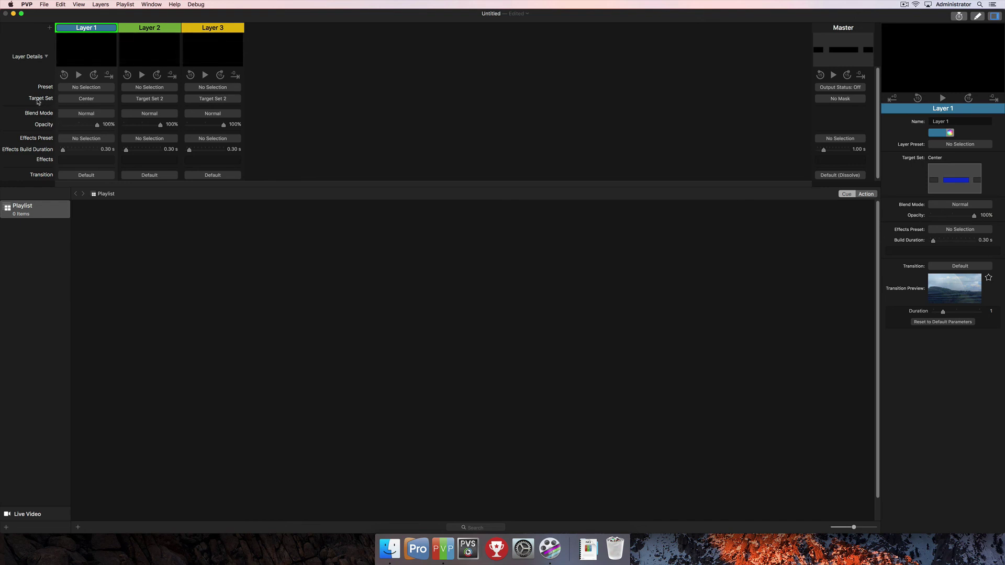
- Assign Target Set 1 to Layer 2, and view the target set choices for Layer 1 and Layer 3 without changing them
click(111, 102)
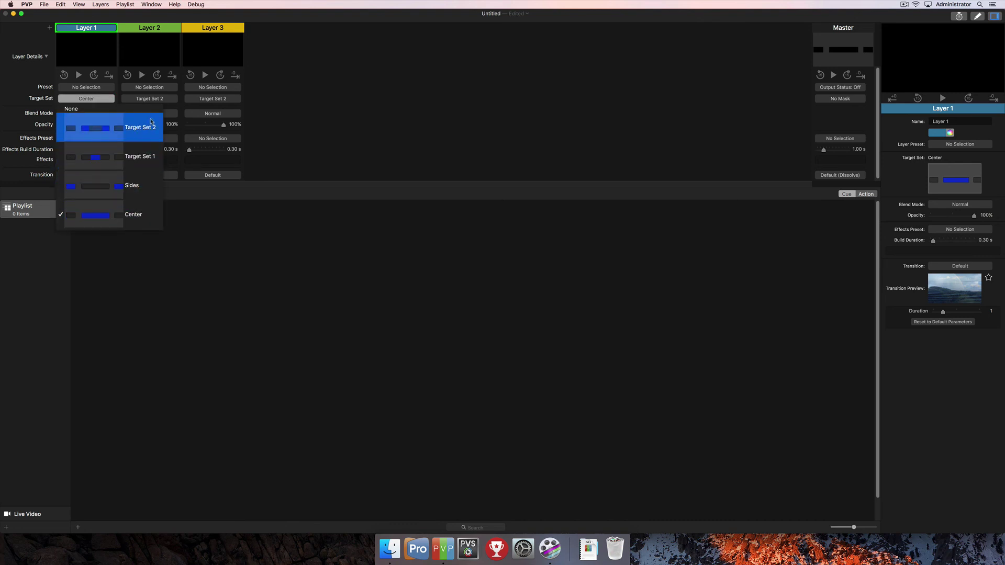
click(292, 118)
click(163, 99)
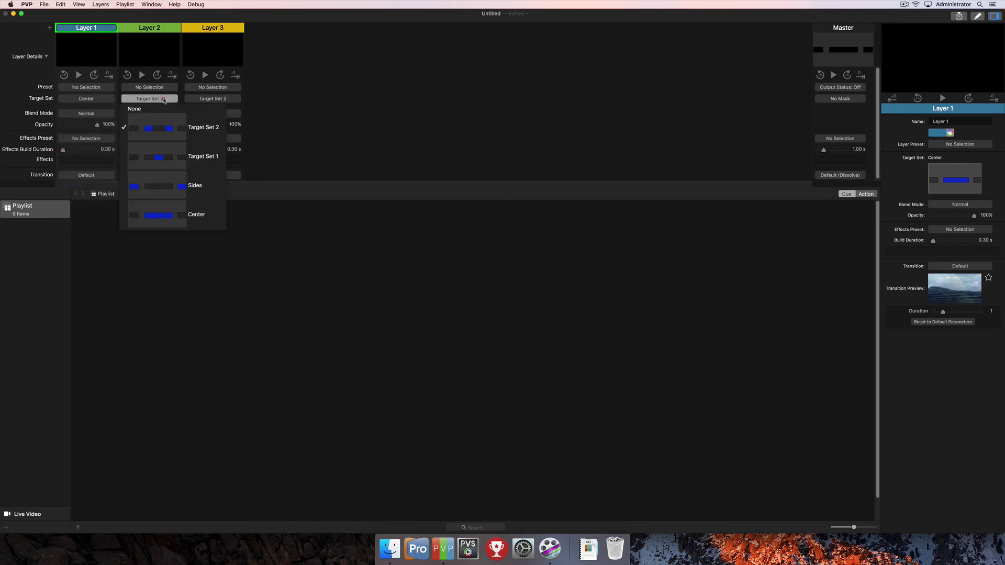
click(179, 164)
click(208, 99)
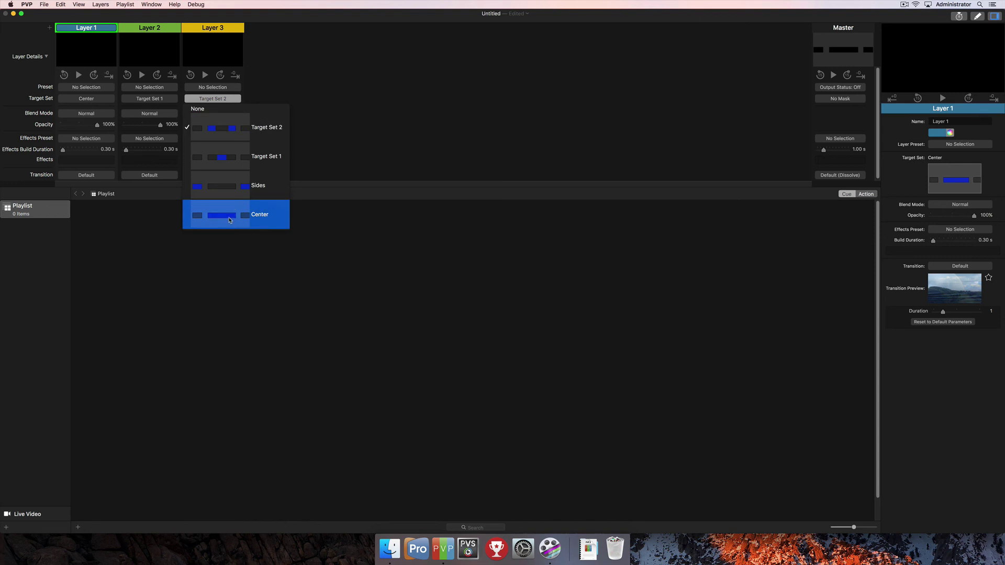
click(281, 87)
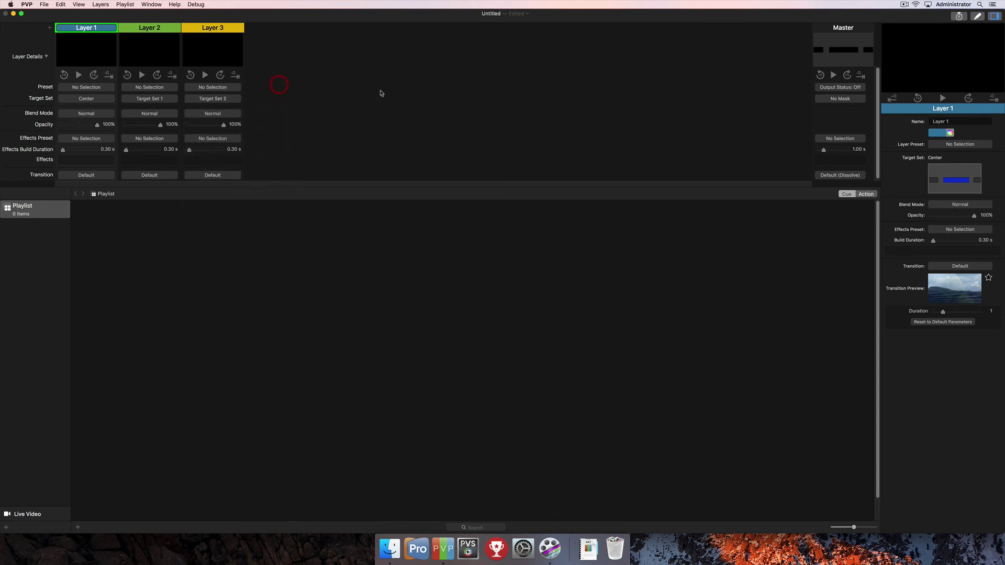